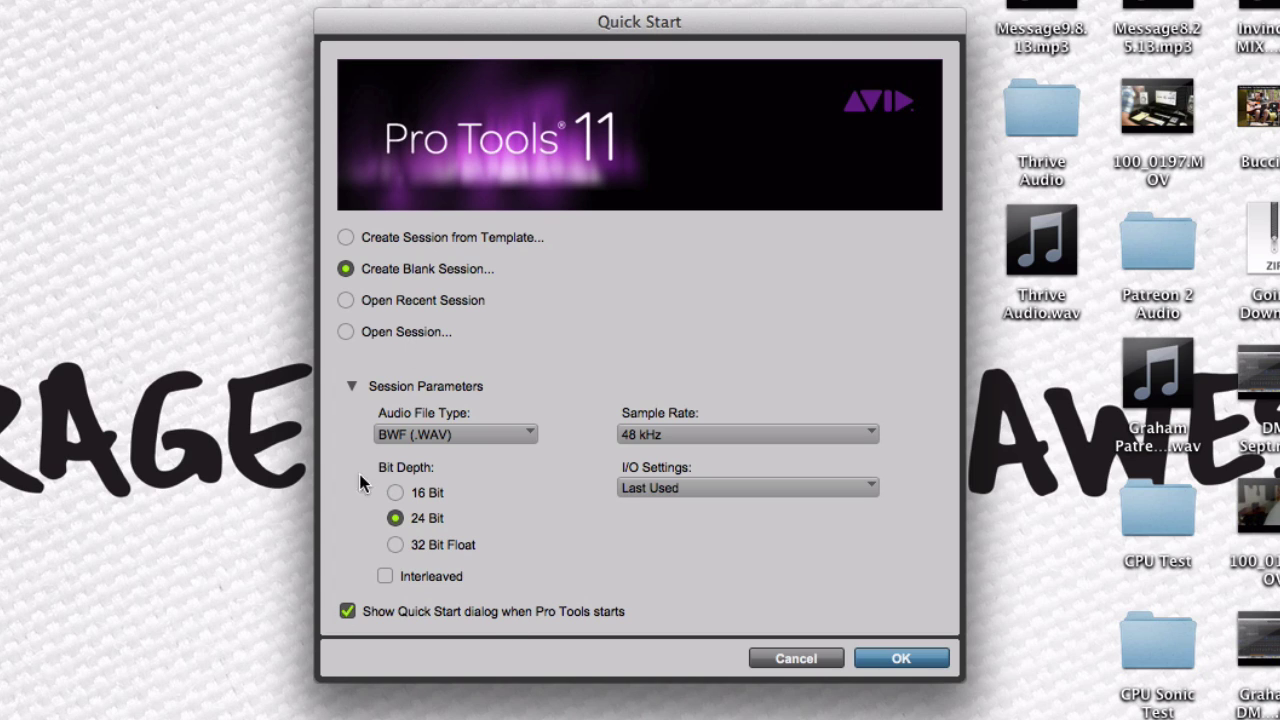
List the sample rates from 44.1 to 192 kHz, then dismiss the list keeping 48 kHz.
left_click(720, 430)
left_click(721, 426)
Try sample rates 44.1 kHz, 192 kHz and 44.1 kHz, finally settling on 88.2 kHz.
left_click(792, 435)
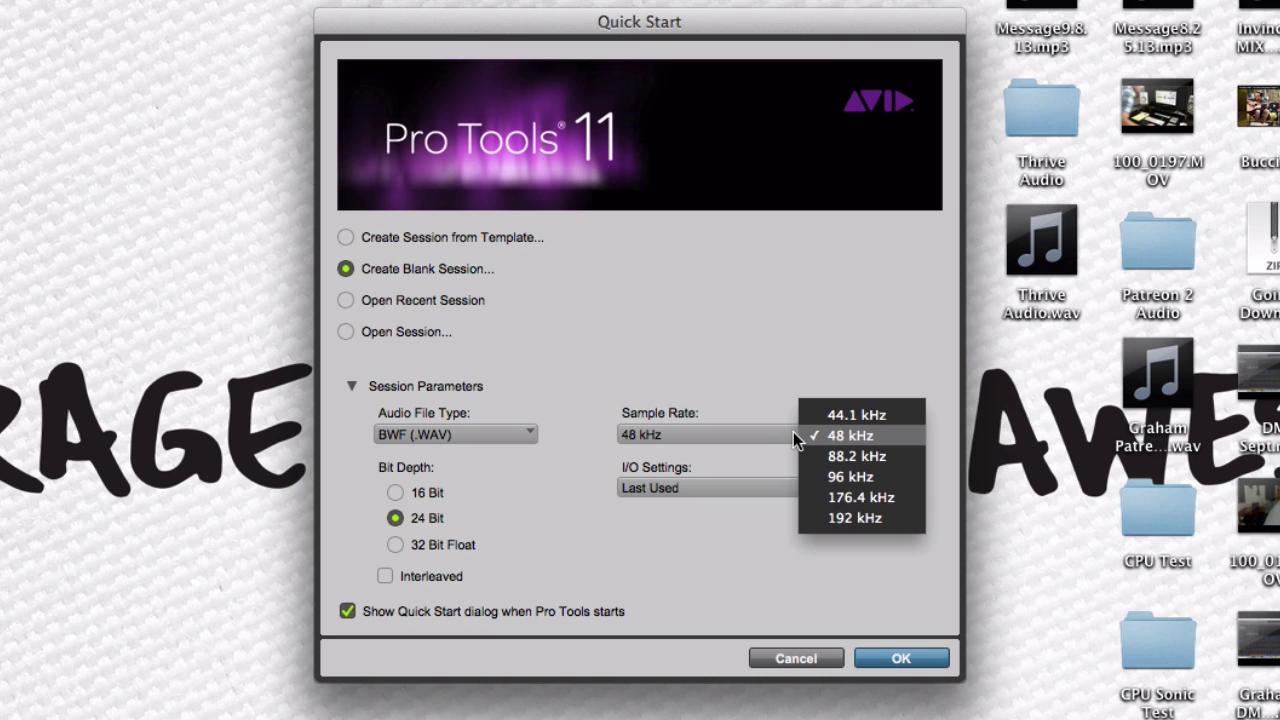
left_click(842, 415)
left_click(844, 435)
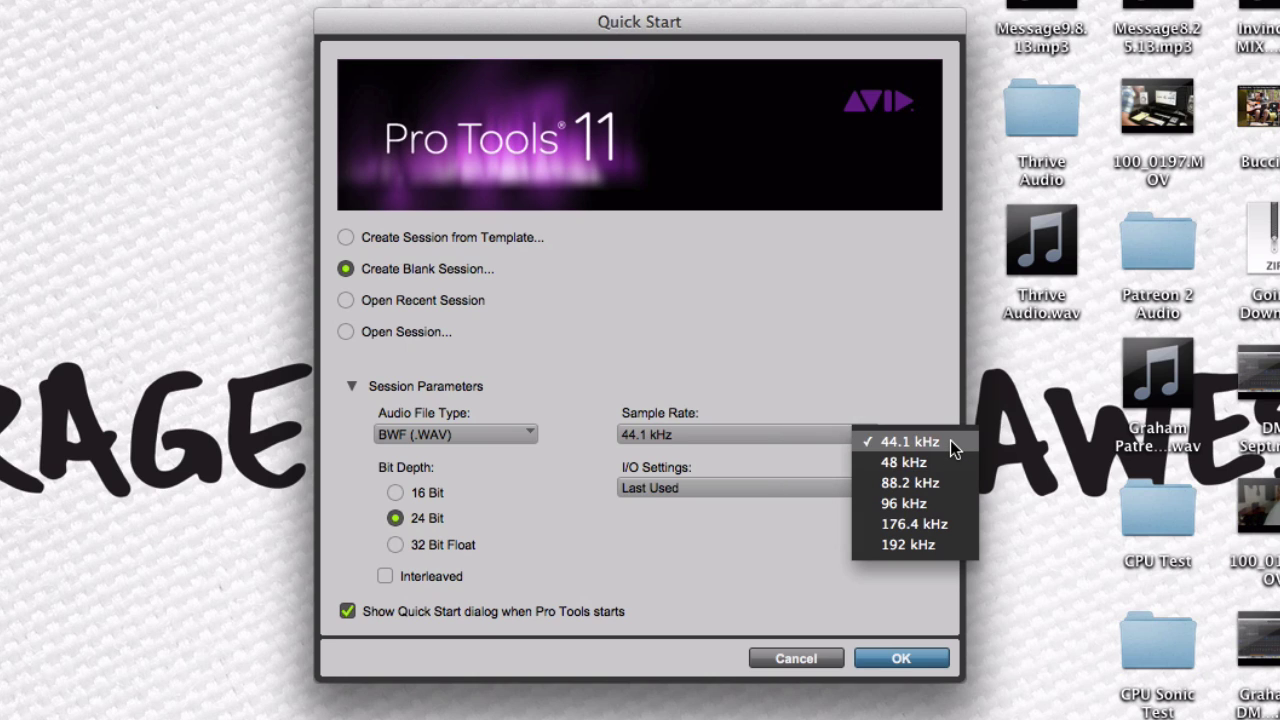
left_click(947, 544)
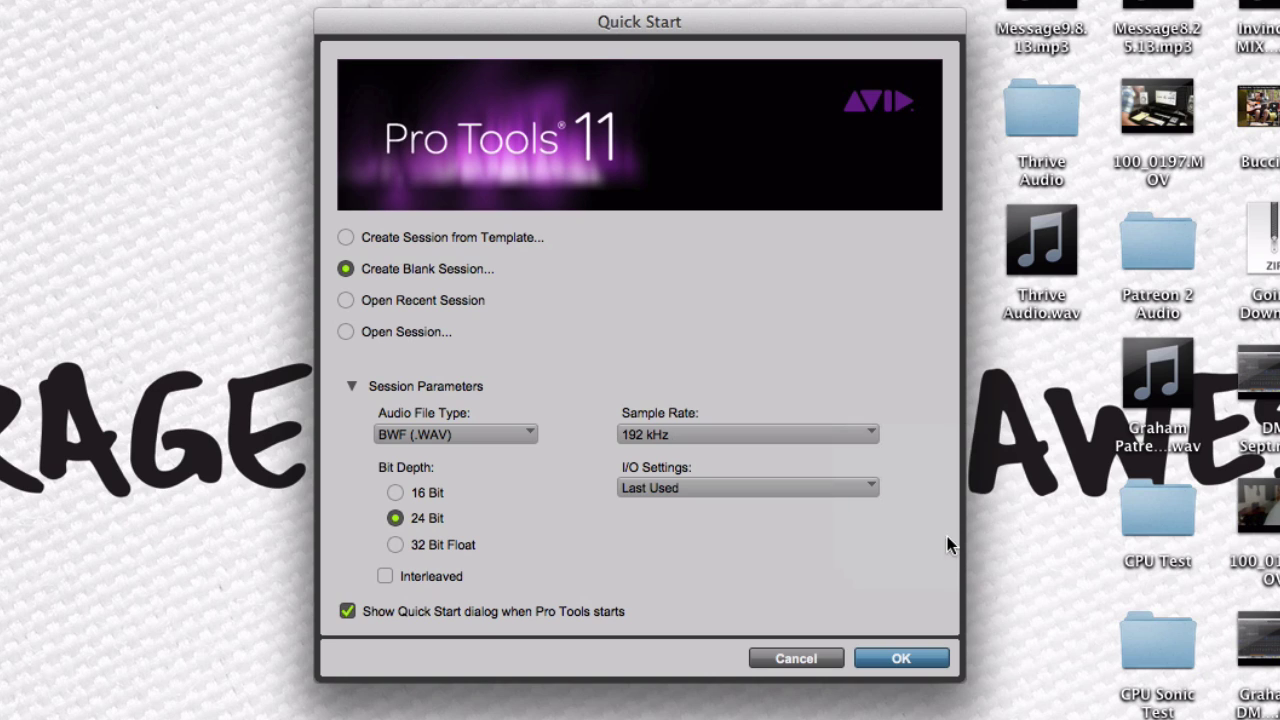
left_click(857, 436)
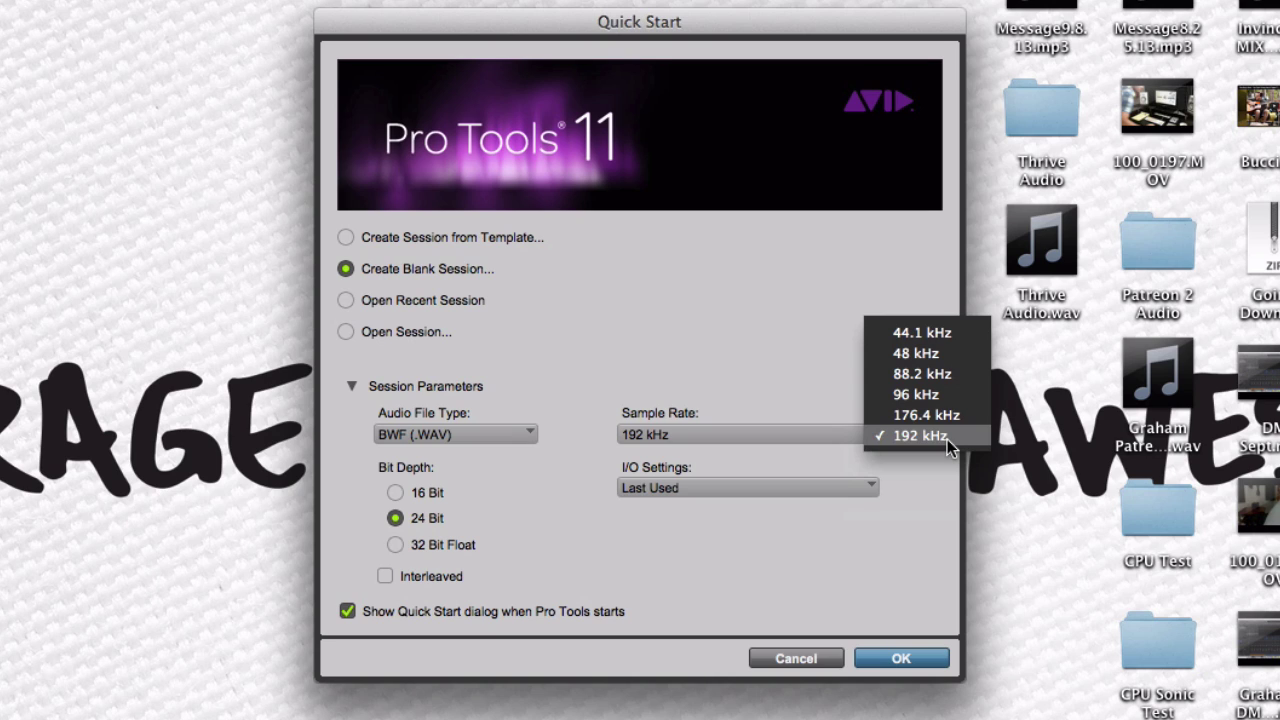
left_click(963, 334)
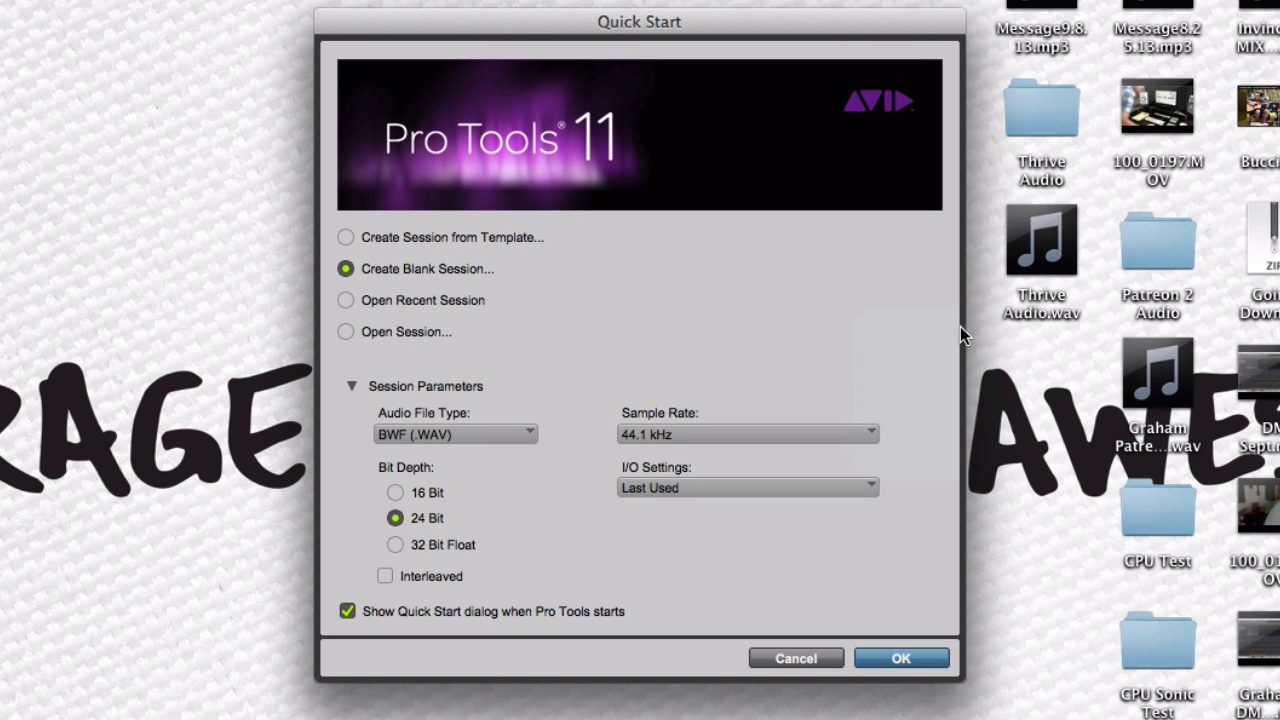
left_click(855, 441)
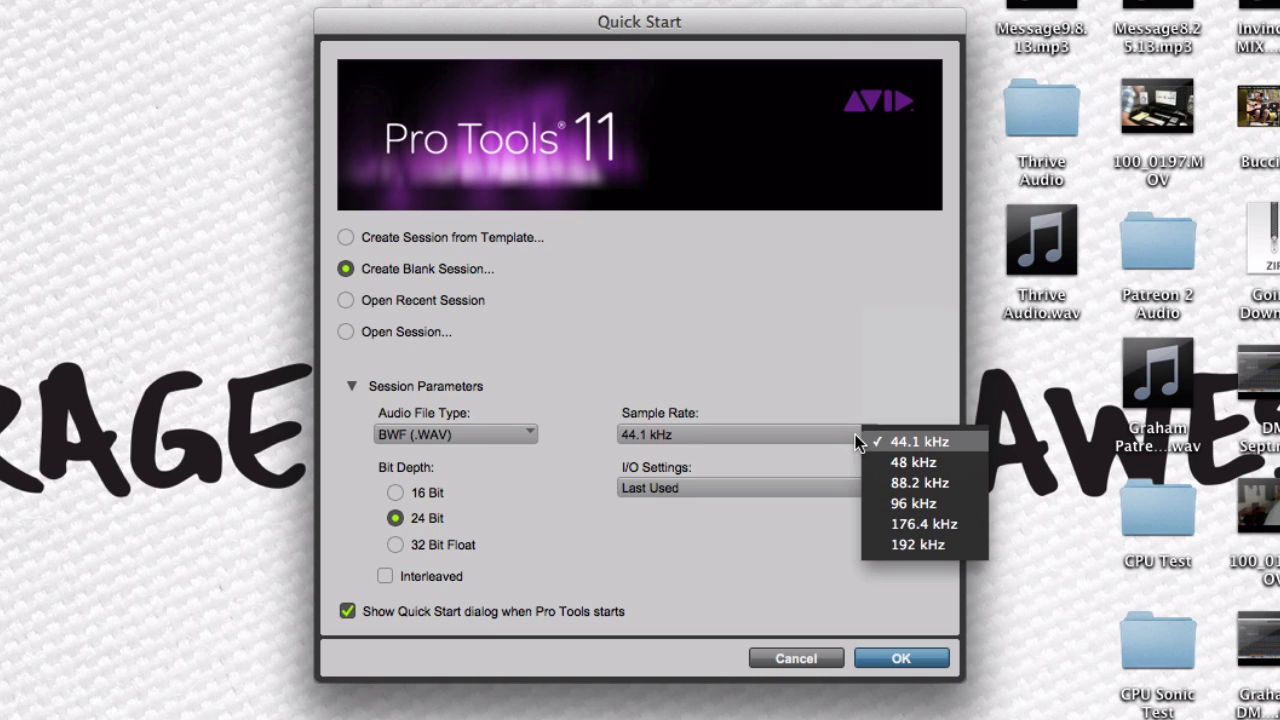
left_click(968, 482)
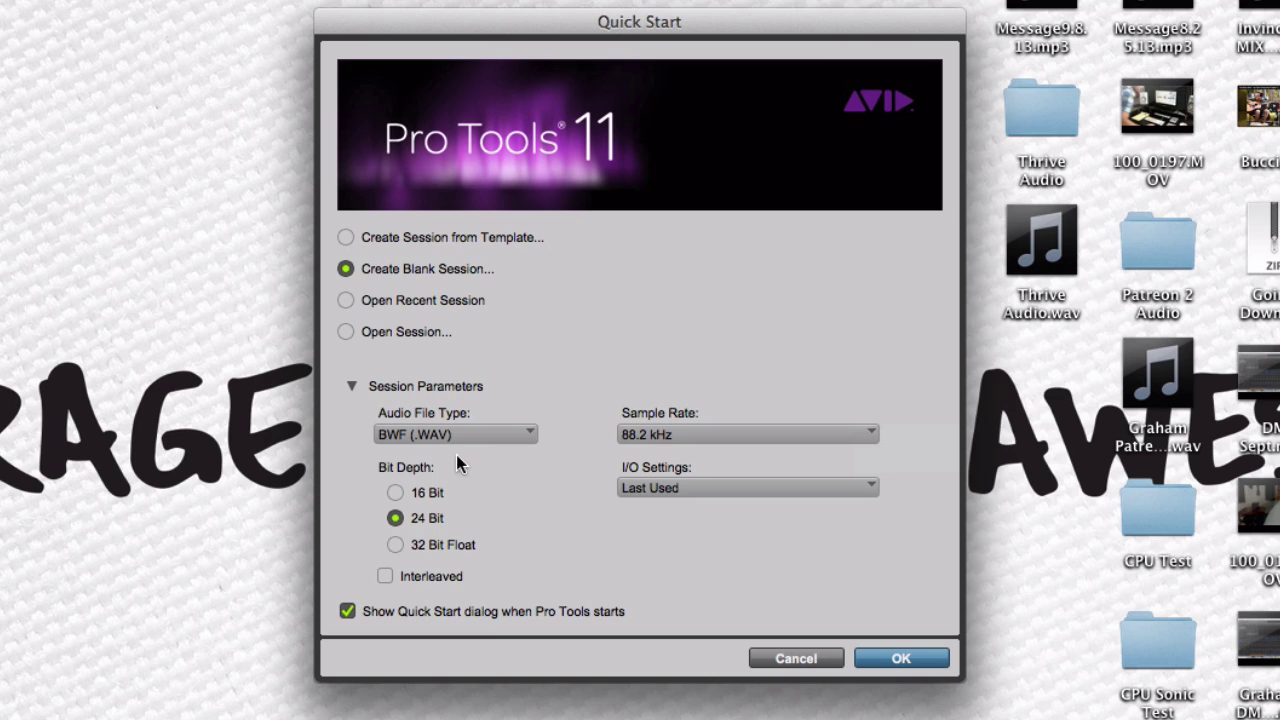
Switch the bit depth to 16 Bit and the sample rate to 44.1 kHz.
left_click(395, 492)
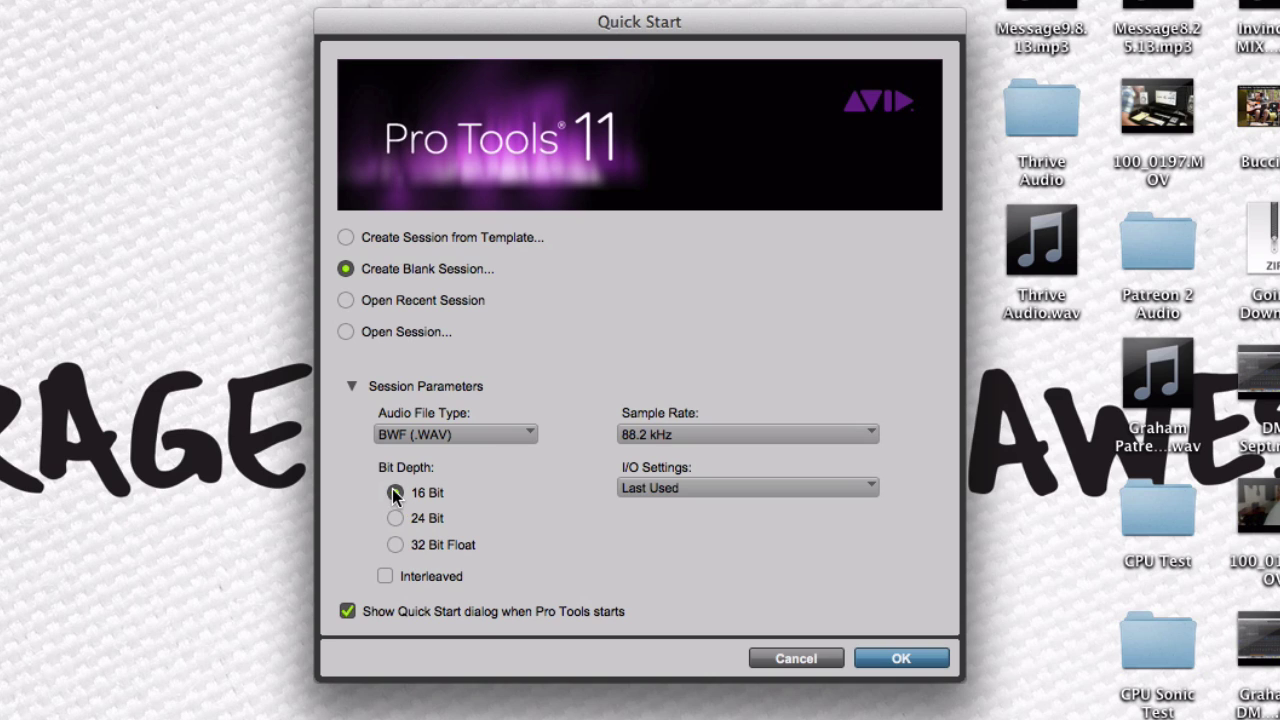
left_click(767, 437)
left_click(833, 396)
Change the sample rate from 44.1 kHz to 48 kHz.
left_click(862, 436)
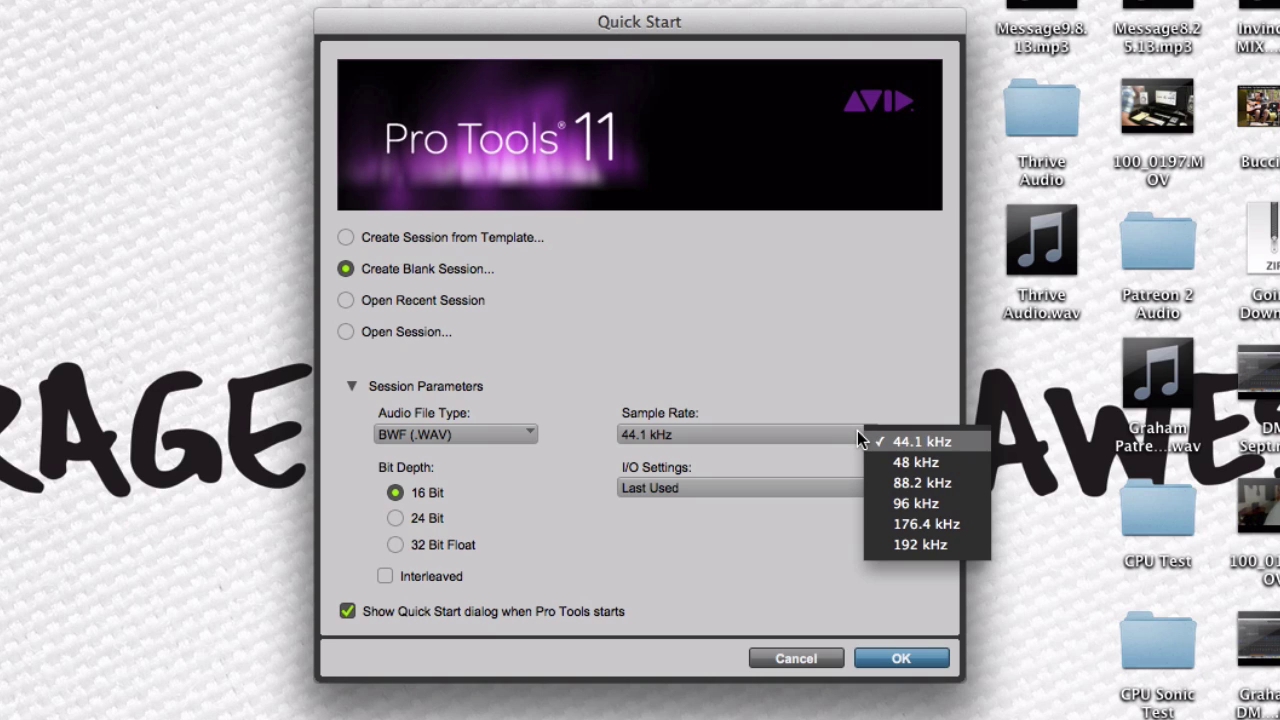
left_click(930, 466)
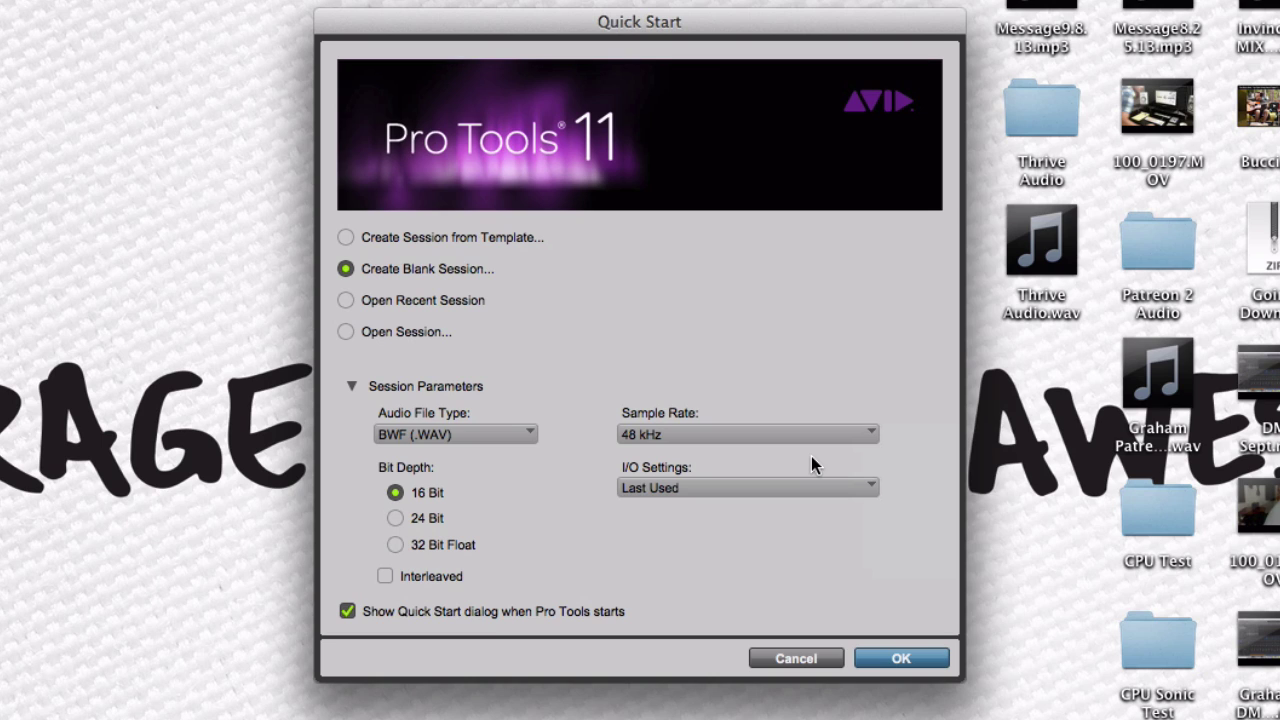
Change the sample rate from 48 kHz back to 44.1 kHz.
left_click(775, 434)
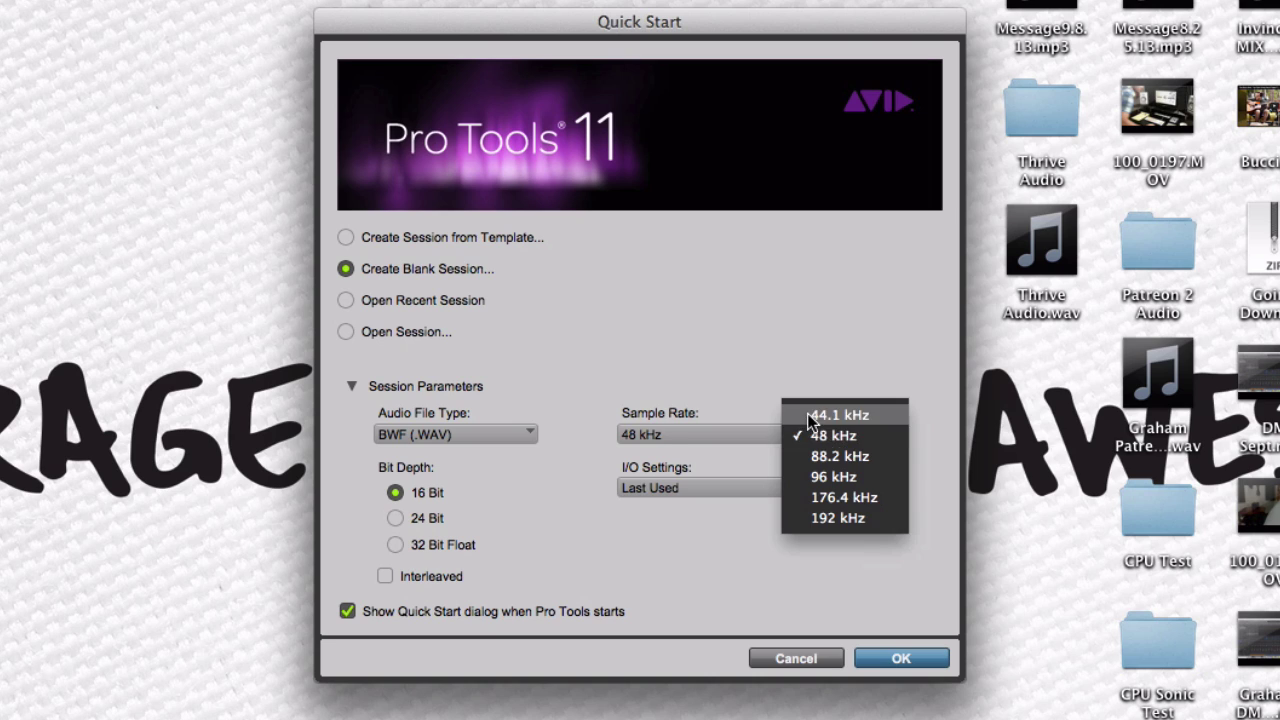
left_click(807, 413)
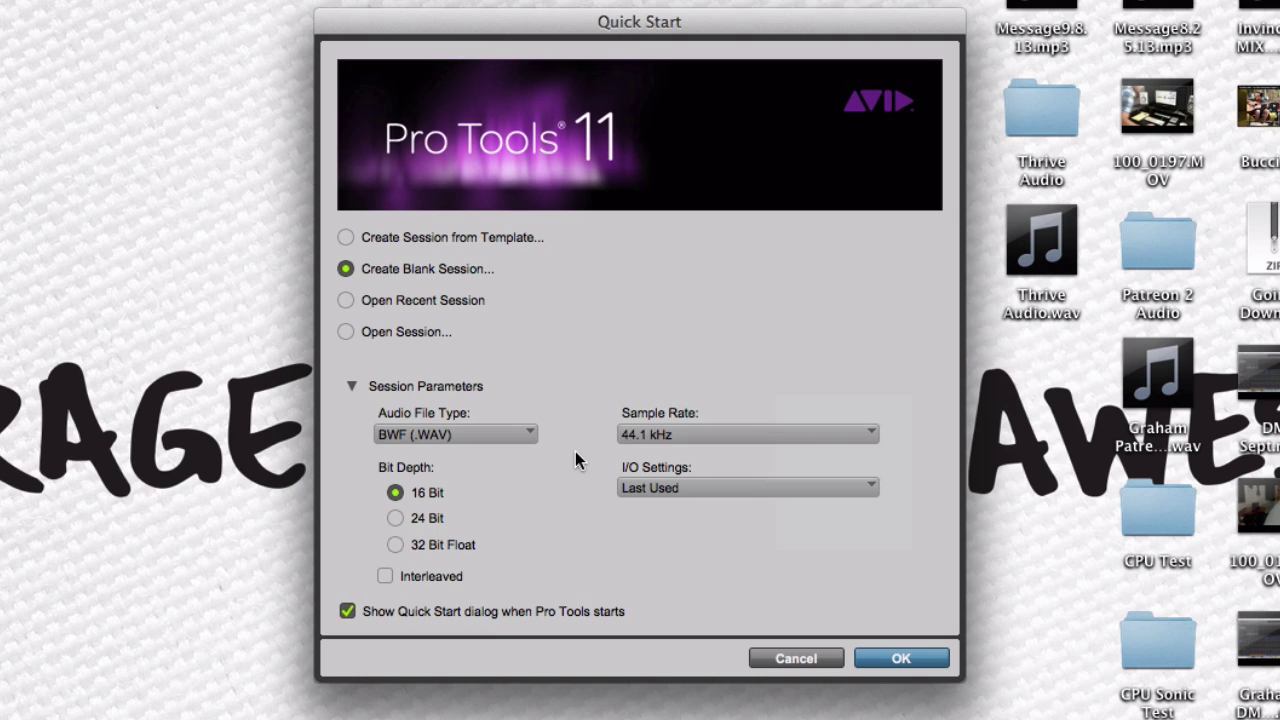
Set the bit depth to 24 Bit and the sample rate to 96 kHz.
left_click(396, 518)
left_click(836, 434)
left_click(926, 447)
left_click(845, 440)
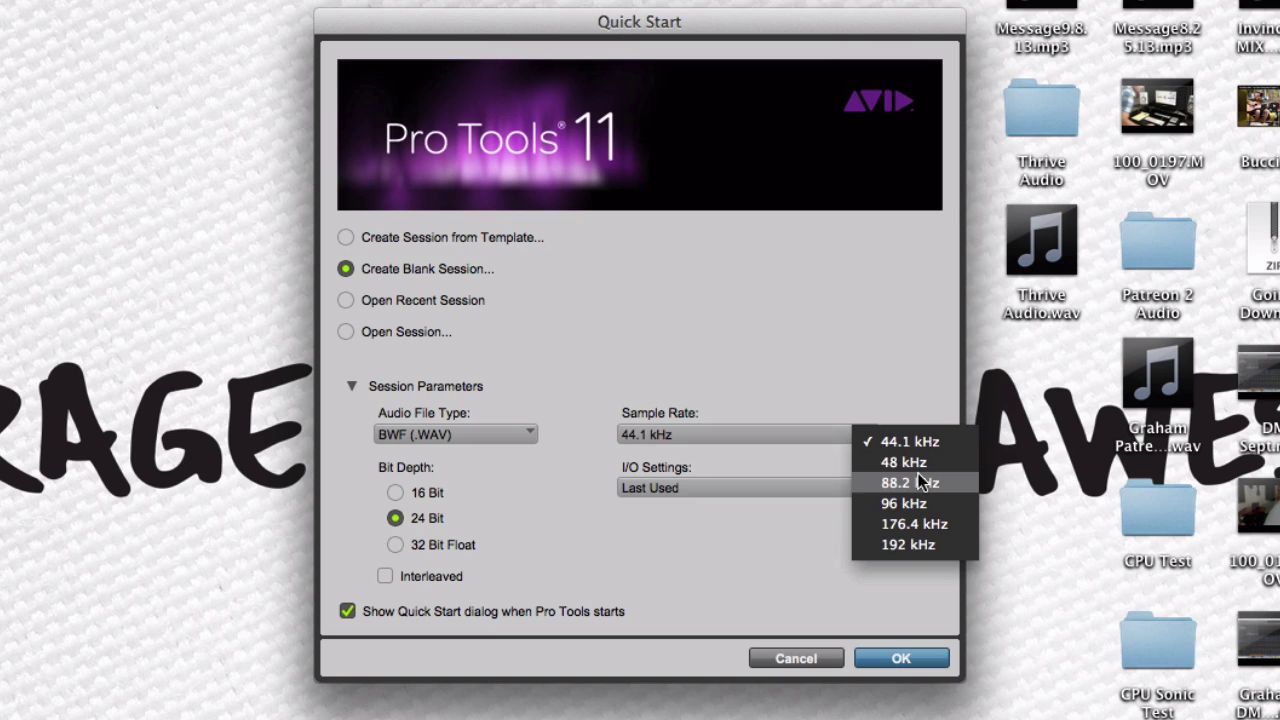
left_click(919, 502)
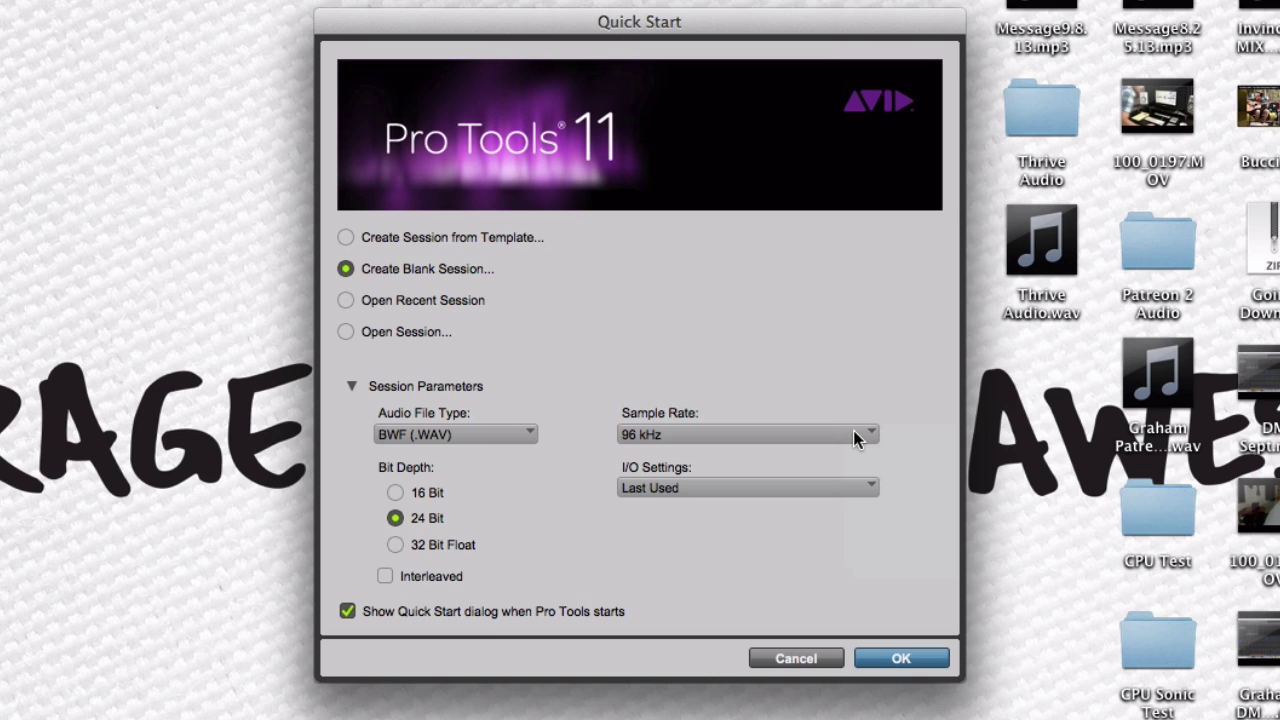
Return the sample rate from 96 kHz to 44.1 kHz and the bit depth to 16 Bit.
left_click(856, 438)
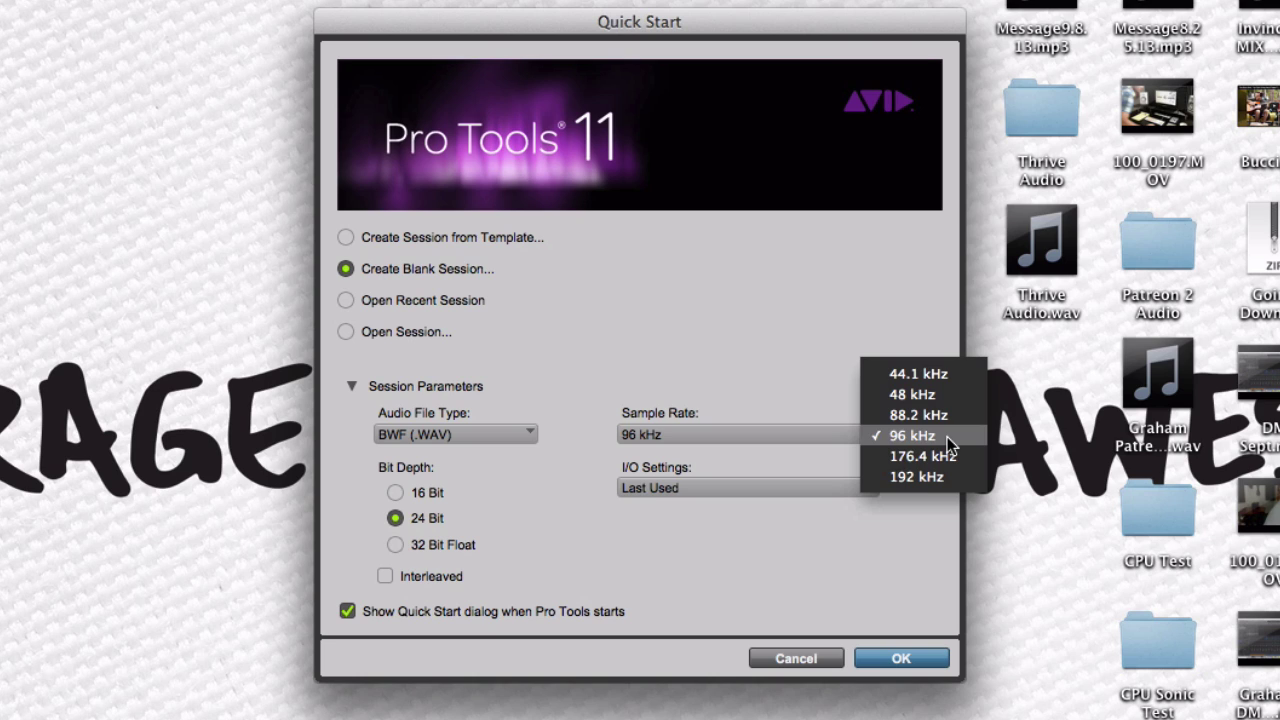
left_click(961, 373)
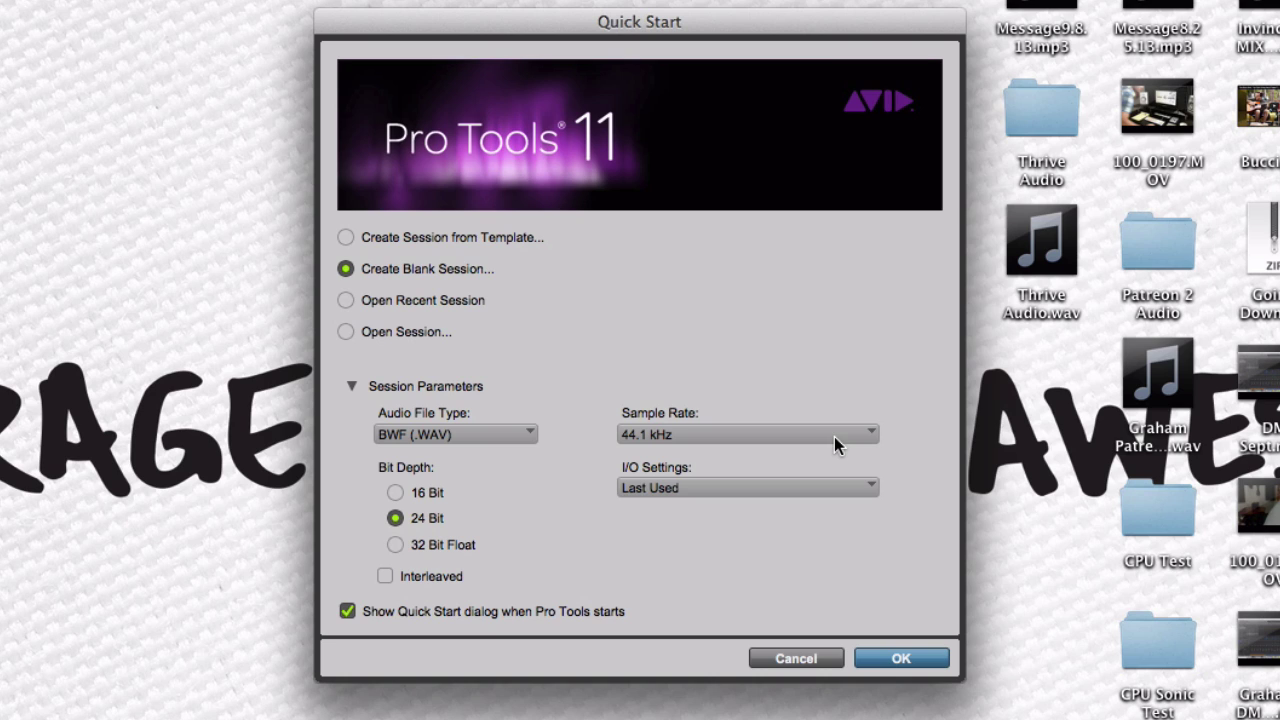
left_click(396, 492)
left_click(394, 519)
left_click(395, 493)
left_click(741, 445)
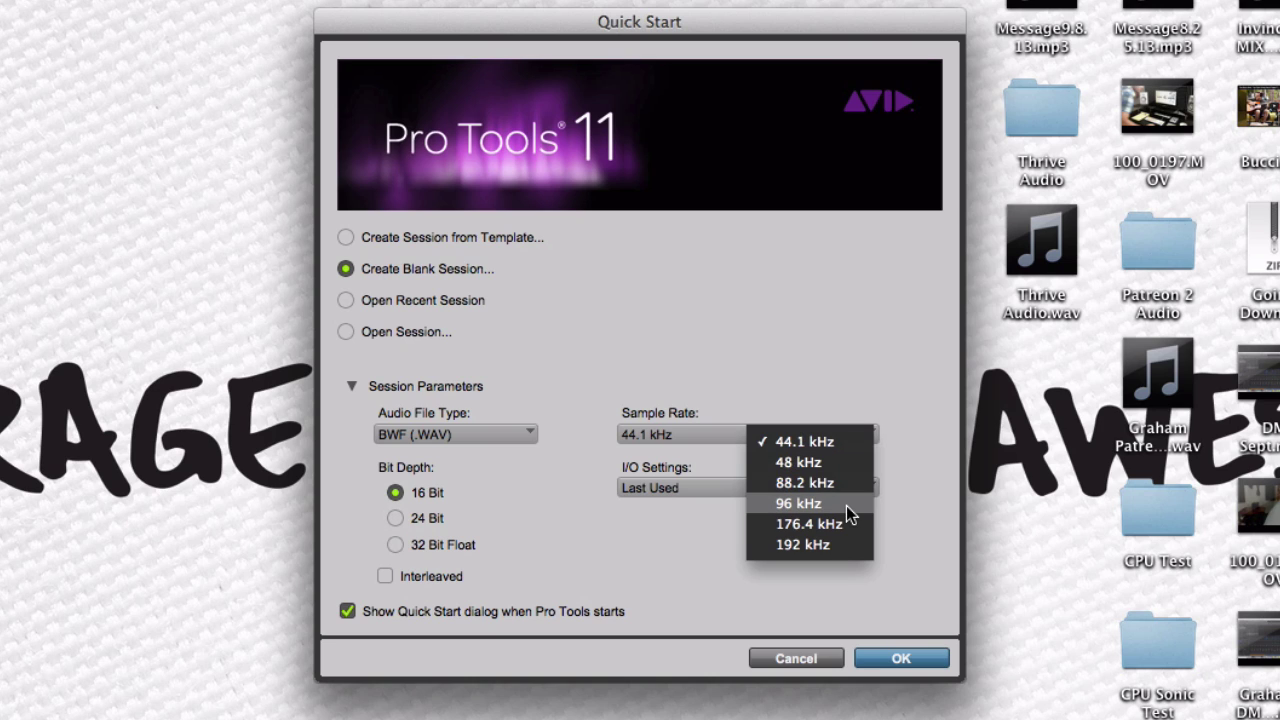
left_click(783, 401)
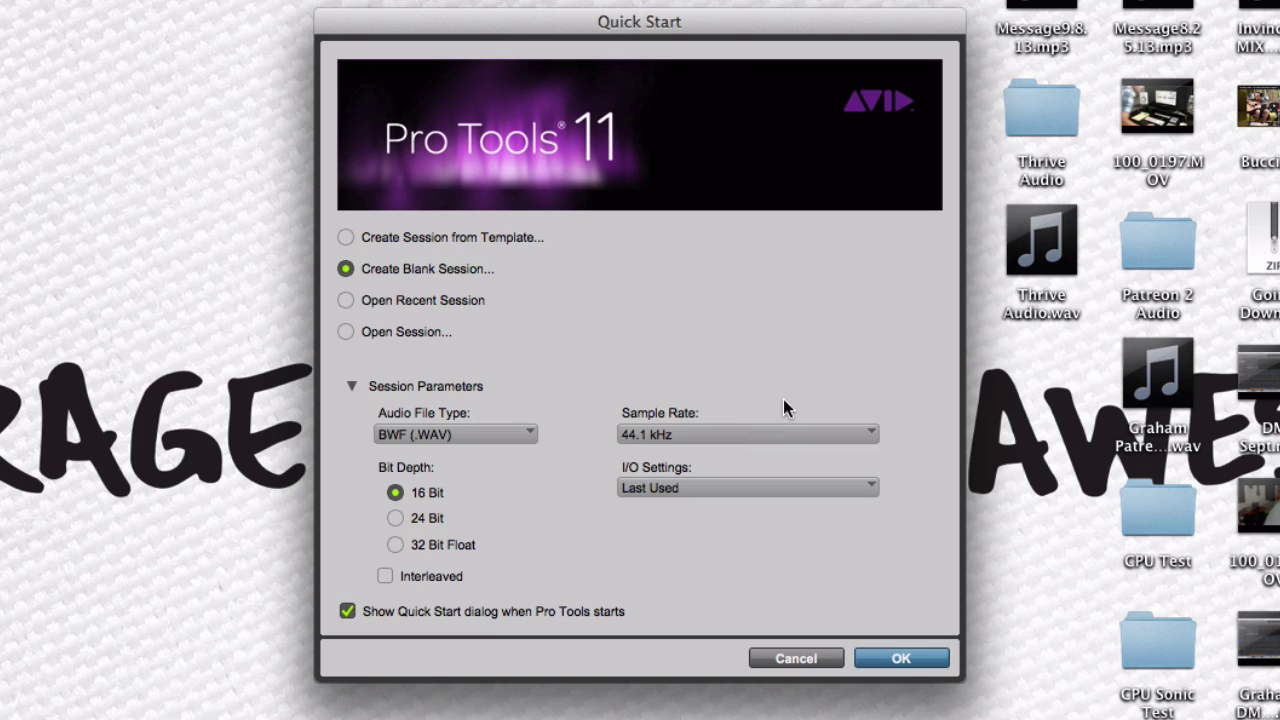
Settle the bit depth on 24 Bit and confirm the sample rate stays 44.1 kHz.
left_click(429, 521)
left_click(425, 494)
left_click(425, 512)
left_click(804, 438)
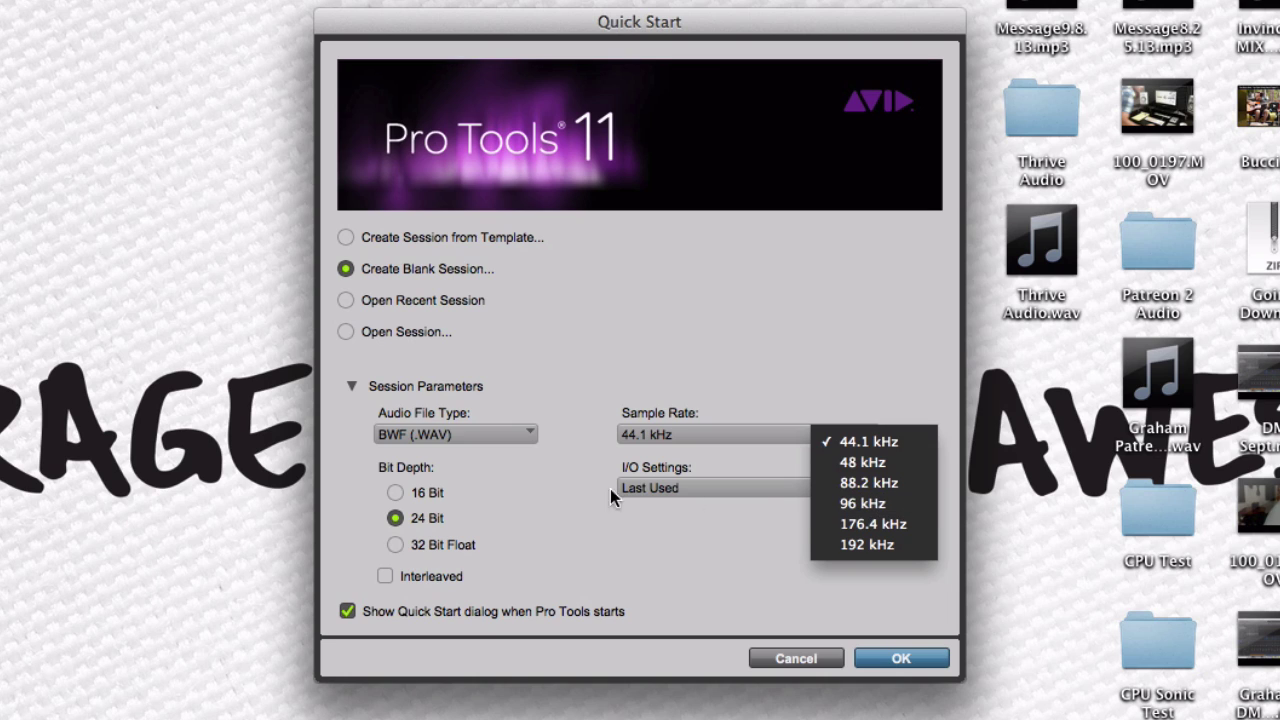
left_click(557, 490)
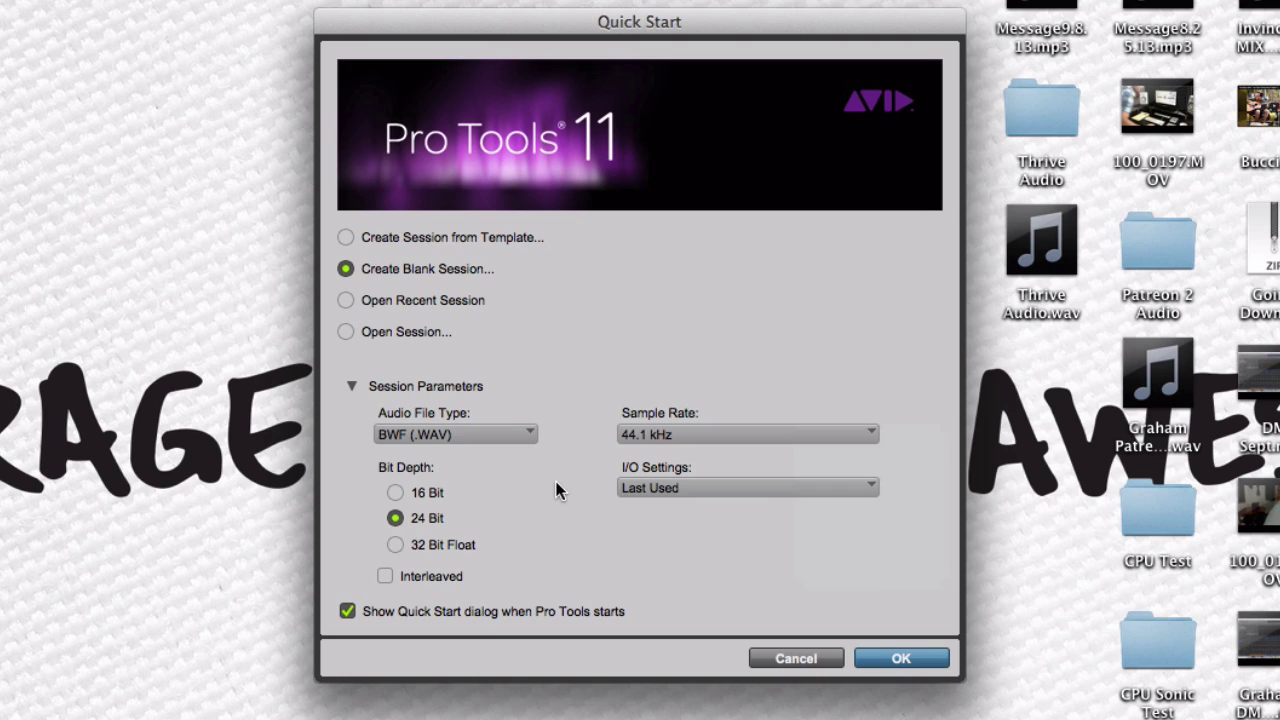